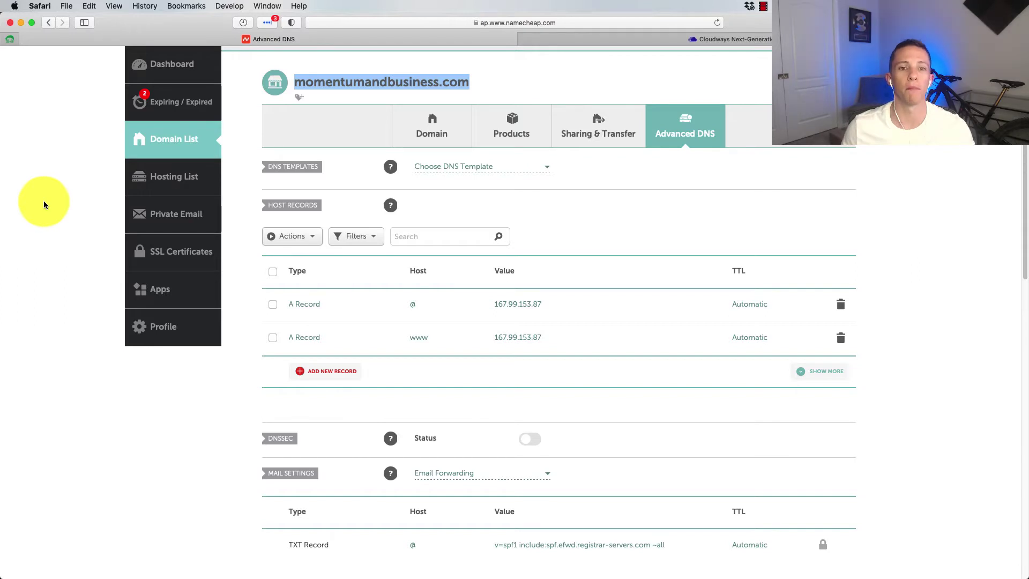
Start a new application on the Dev Site Crap Server using the clean WordPress type
click(609, 39)
mouse_move(1000, 534)
click(970, 512)
click(466, 229)
scroll(443, 230, down, 3)
scroll(401, 279, down, 2)
scroll(411, 316, up, 1)
scroll(404, 326, up, 5)
click(416, 268)
Name the application 'Sub Domain WP' and add it
click(582, 226)
text(Sub DOmain WP)
click(391, 282)
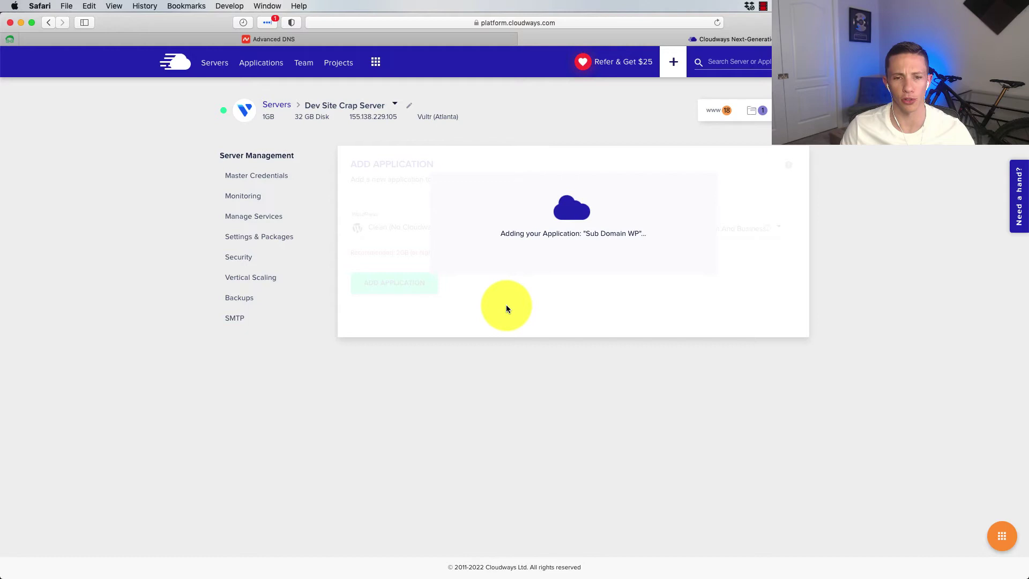
Open Sub Domain WP from the server's app list and preview its WordPress site in a new tab
click(445, 216)
click(723, 112)
scroll(664, 213, down, 2)
click(610, 256)
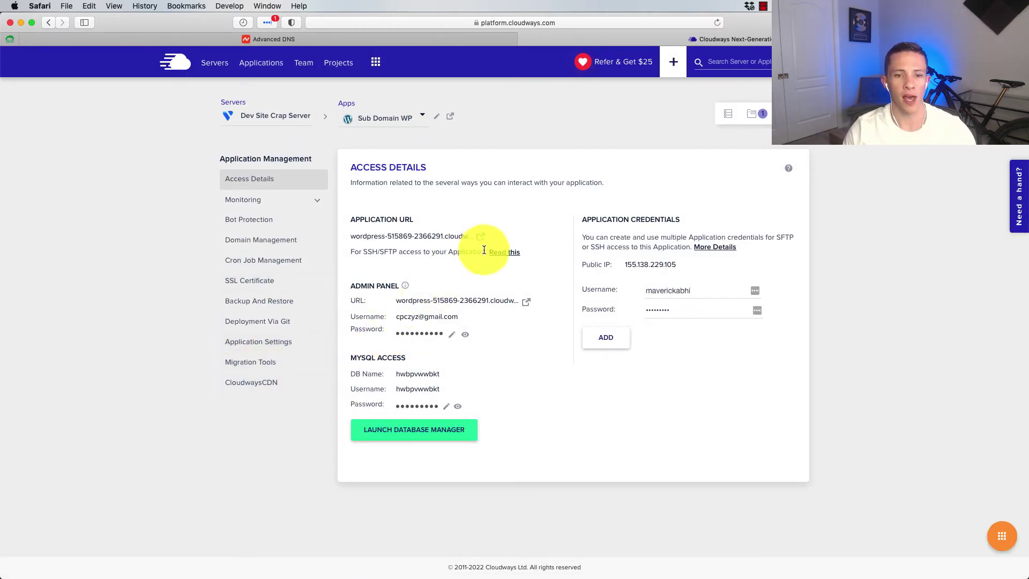
click(480, 238)
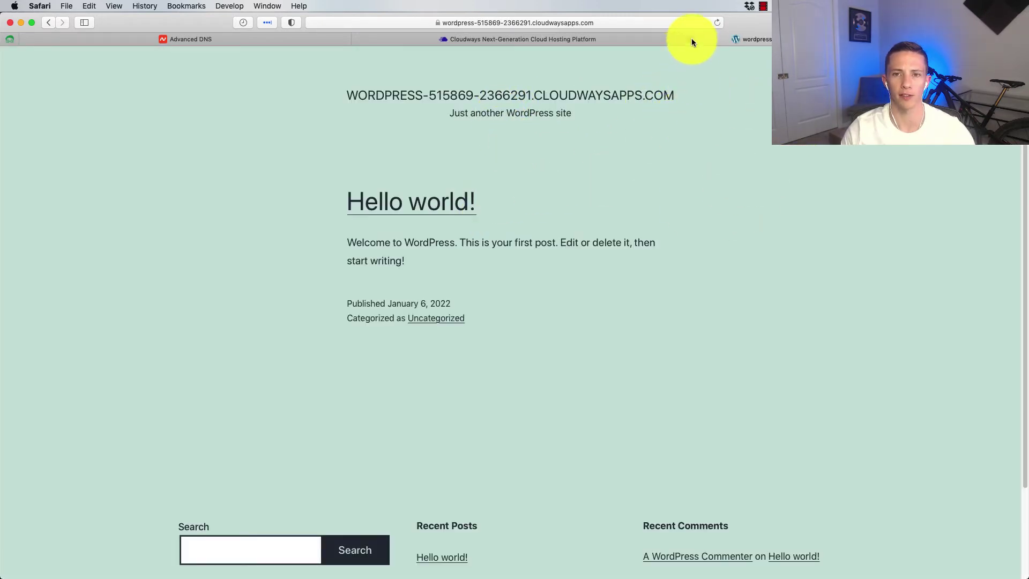
key(super+w)
Save subdomain.momentumandbusiness.com as primary domain and copy the public IP 155.138.229.105
click(250, 241)
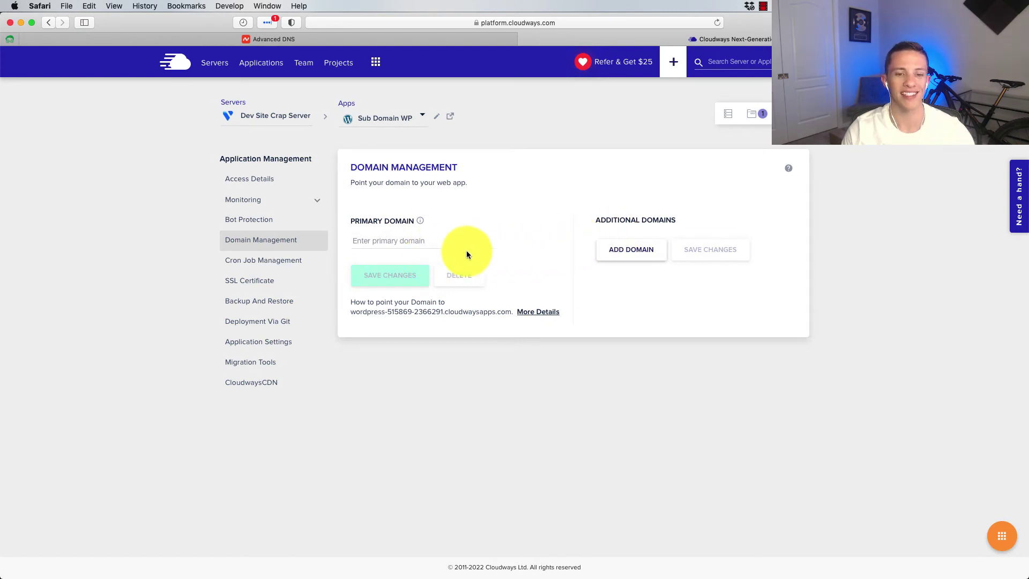
click(403, 241)
text(subdomain.momentumandbusiness.com)
click(400, 273)
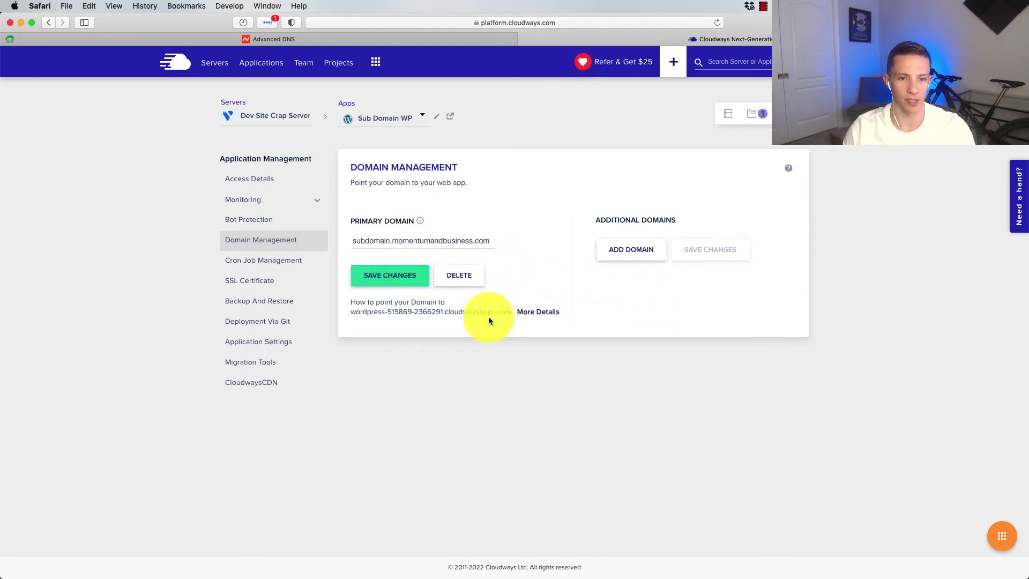
click(248, 179)
click(631, 269)
In Namecheap Advanced DNS, add an A record with host 'subdomain' and value 155.138.229.105
click(244, 39)
click(333, 372)
click(182, 361)
scroll(354, 276, down, 2)
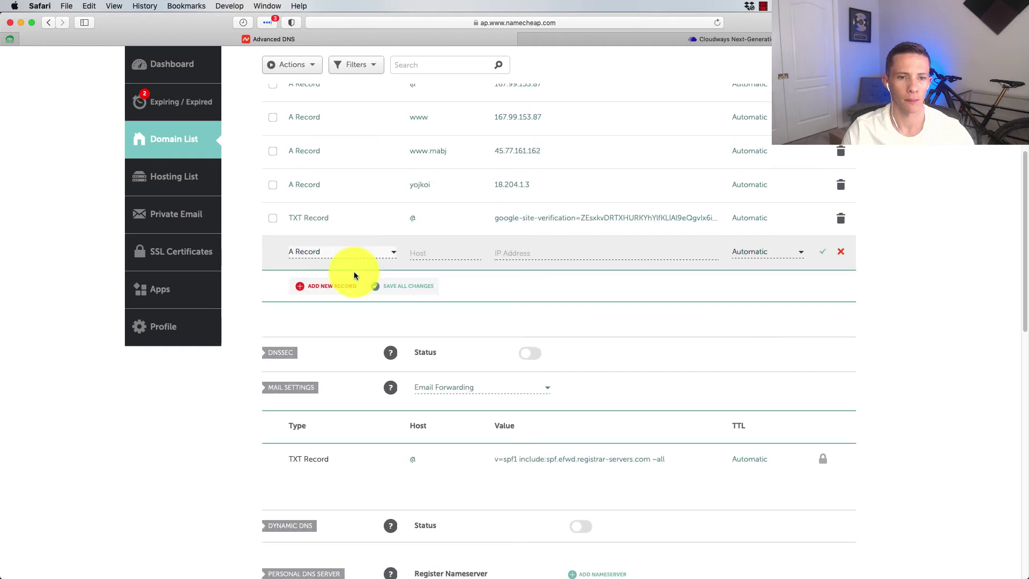
click(435, 254)
text(subdomain)
key(Tab)
key(super+v)
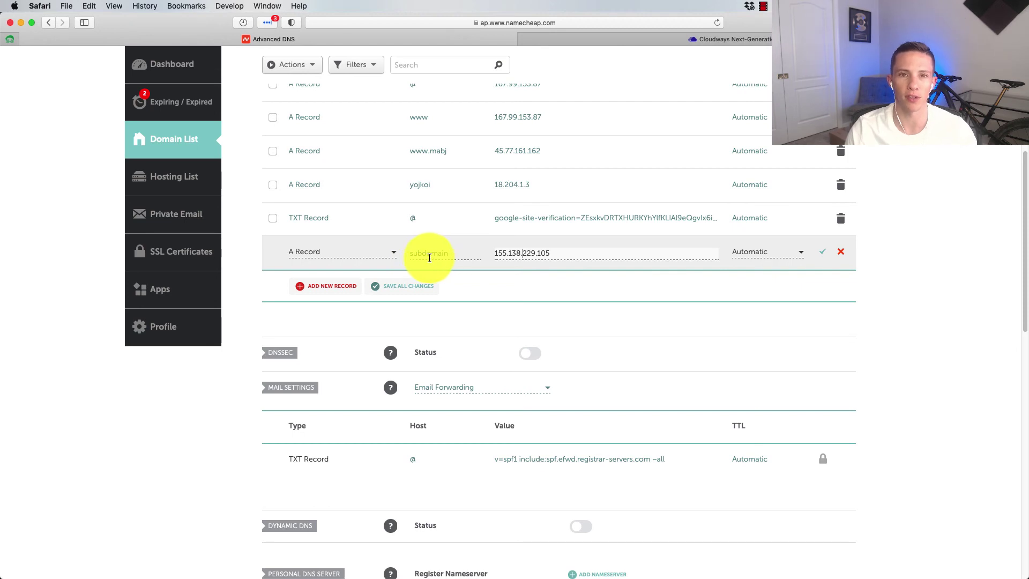